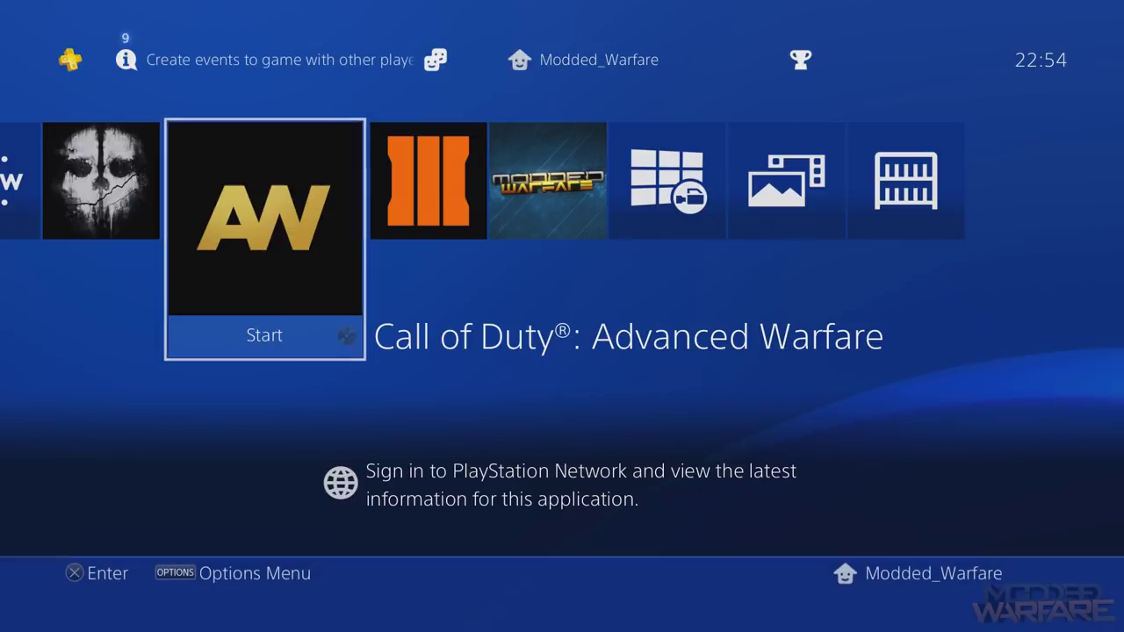
Check the installed version details of Call of Duty Advanced Warfare
key(Menu)
key(Down)
key(Down)
key(Down)
key(Down)
key(Down)
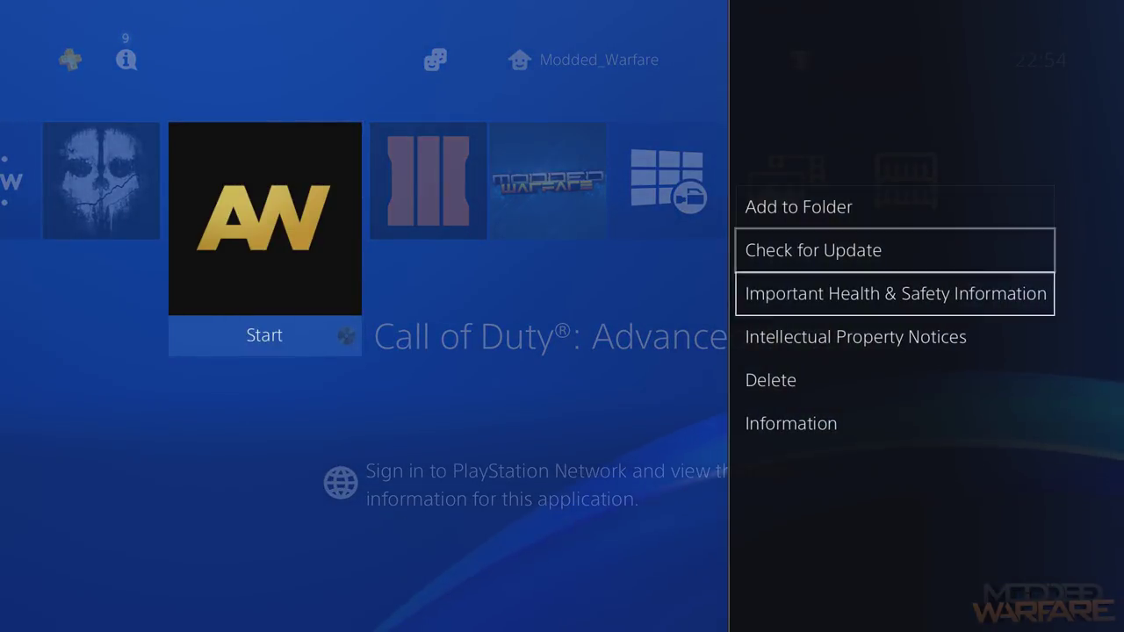
key(Return)
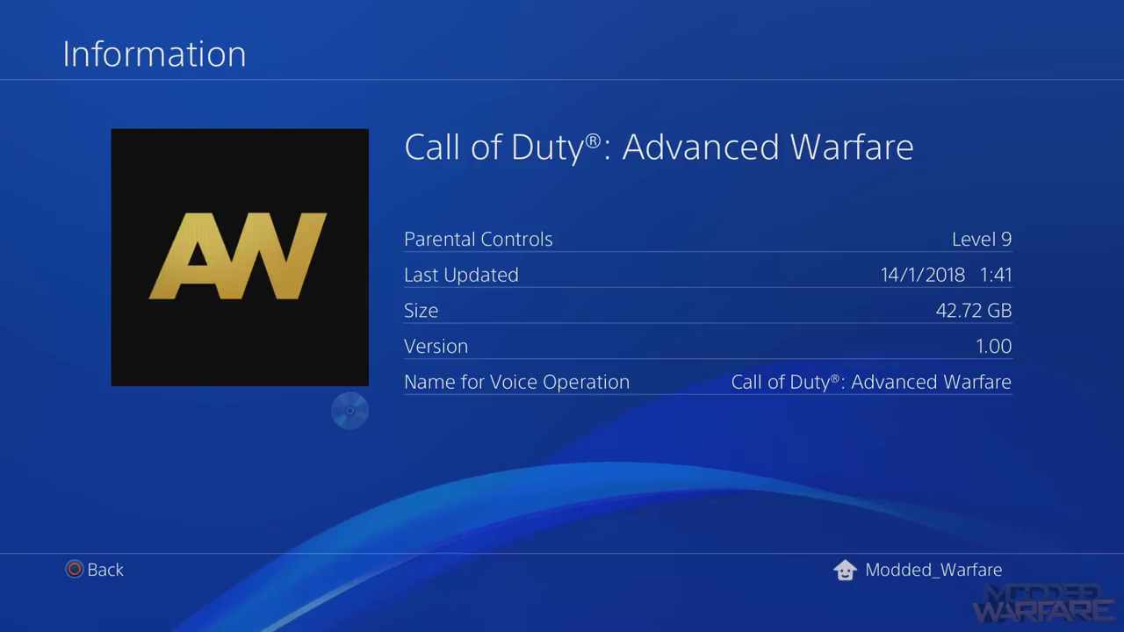
key(Escape)
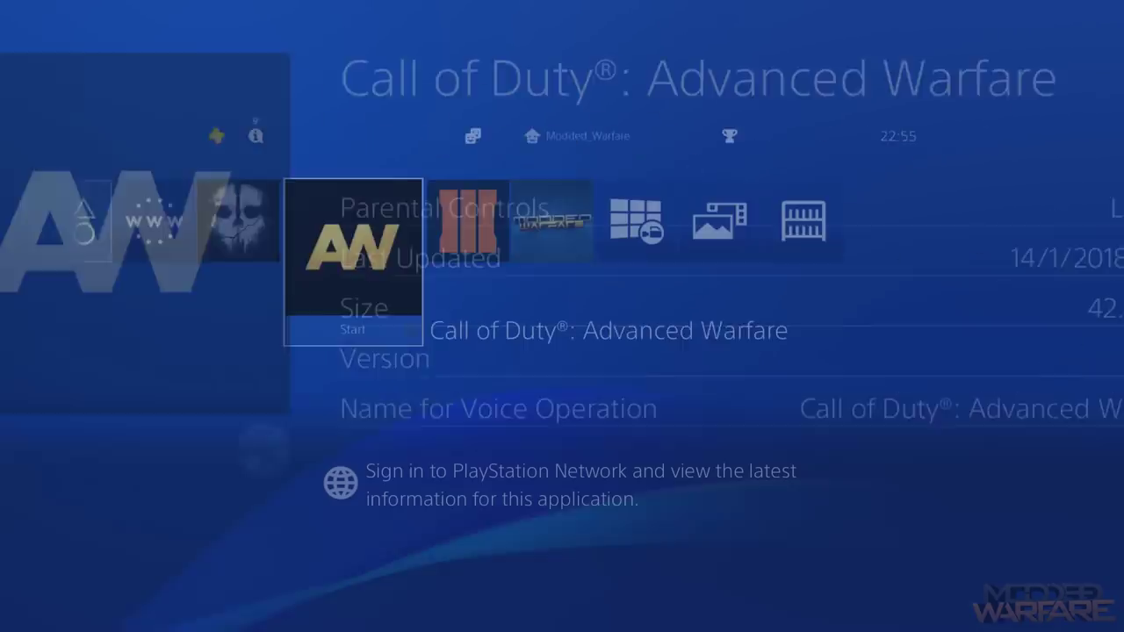
Check the installed version details of Call of Duty Ghosts
key(Left)
key(Menu)
key(Down)
key(Down)
key(Down)
key(Down)
key(Down)
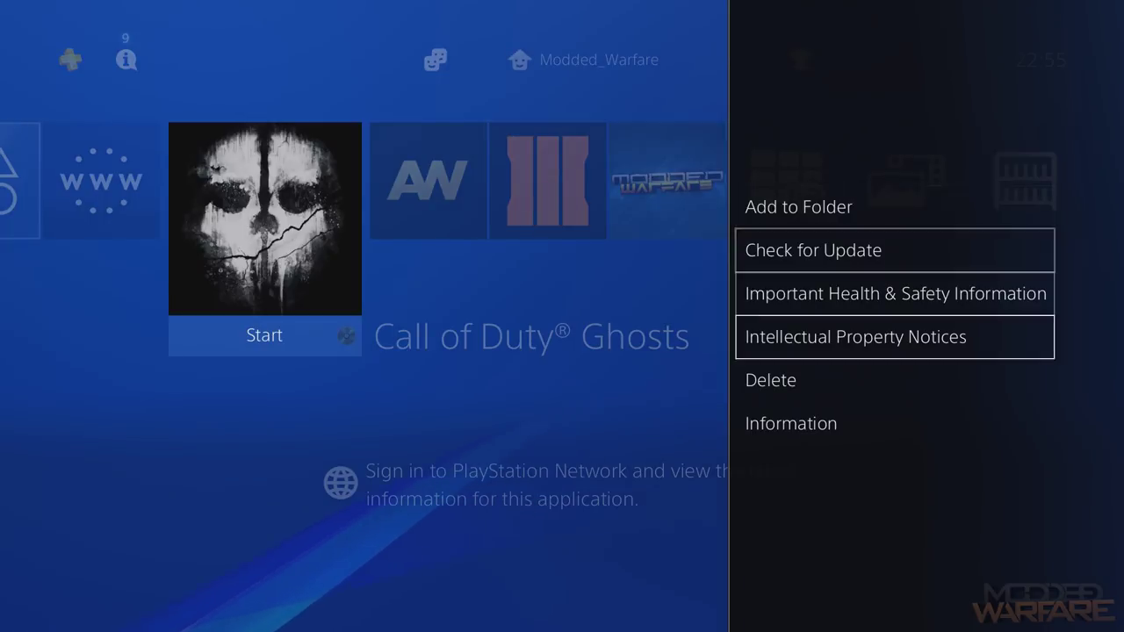
key(Return)
key(Escape)
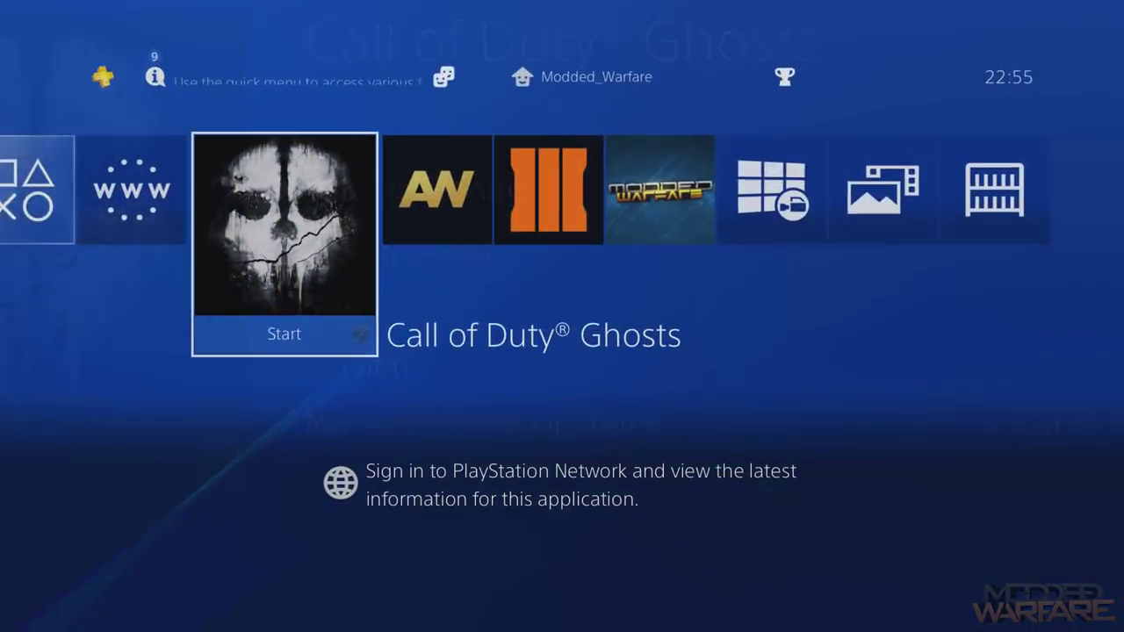
Move along the PS4 home row and settle on the Internet Browser tile
key(Right)
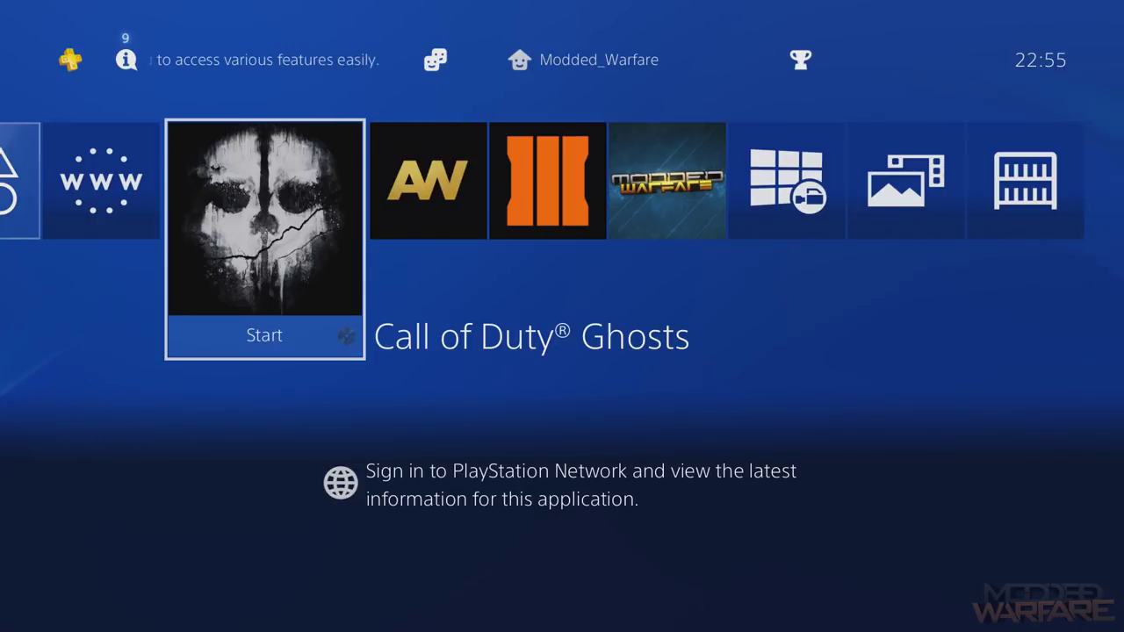
key(Left)
key(Right)
key(Left)
key(Left)
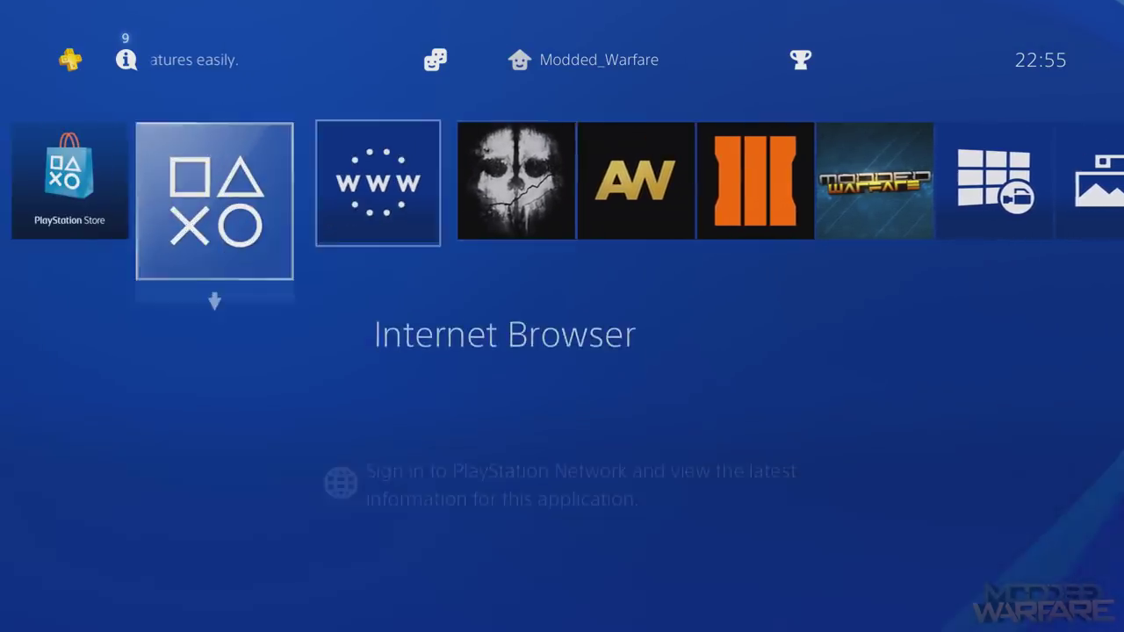
key(Left)
key(Right)
key(Right)
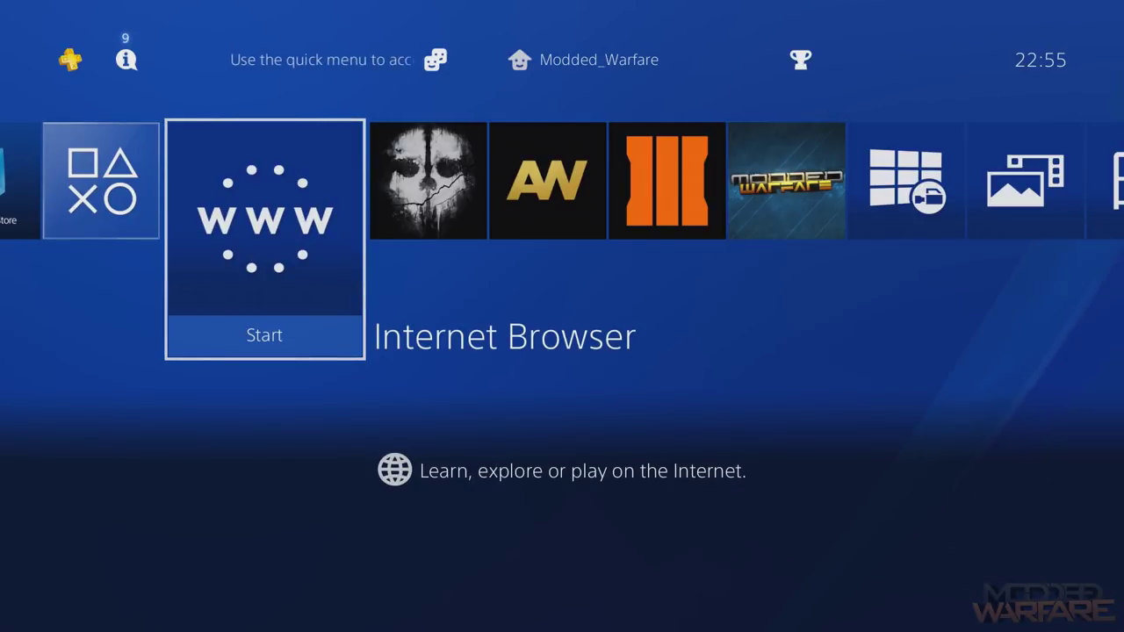
key(Left)
key(Right)
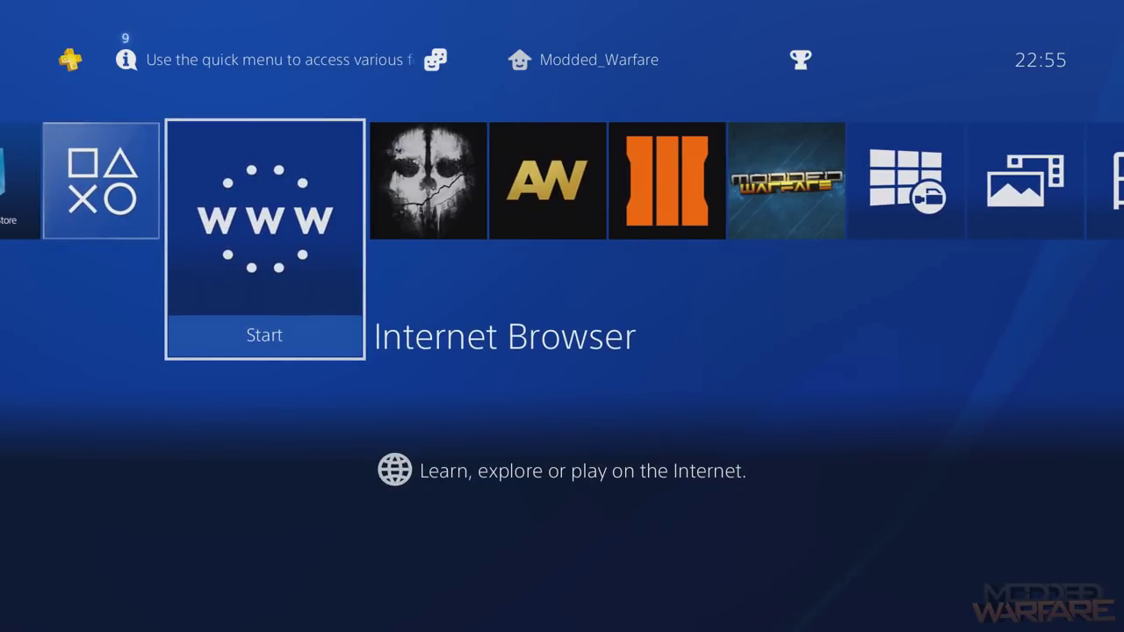
key(Right)
key(Left)
key(Left)
key(Right)
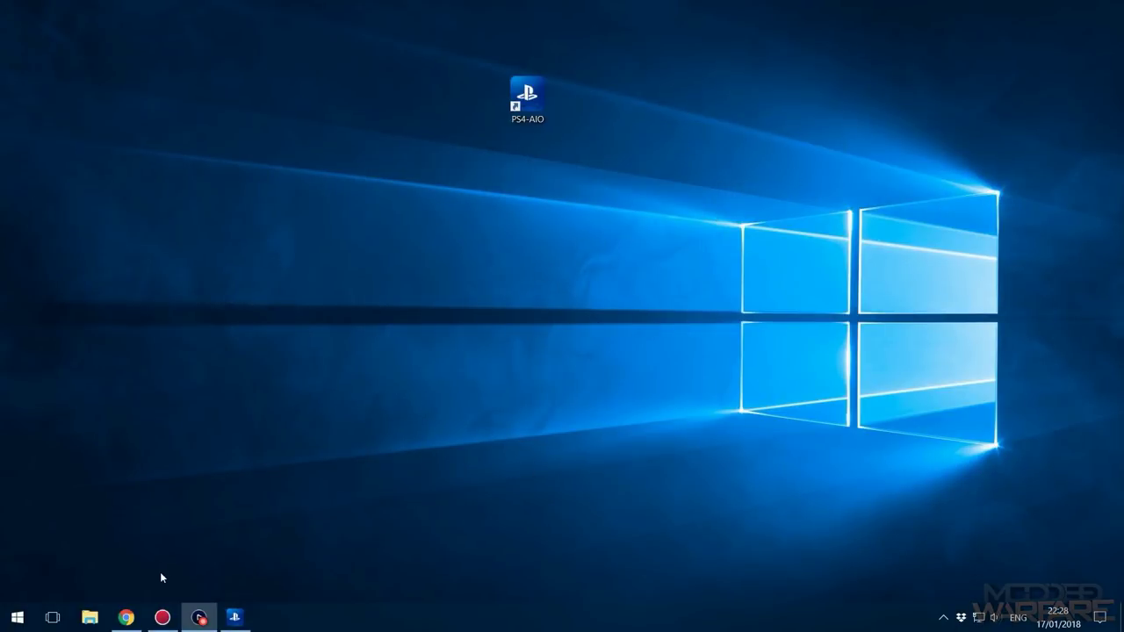
Launch Chrome, check the PS4 PKG Database tab, and return to the PS4 PKG Finder Title ID box
click(126, 617)
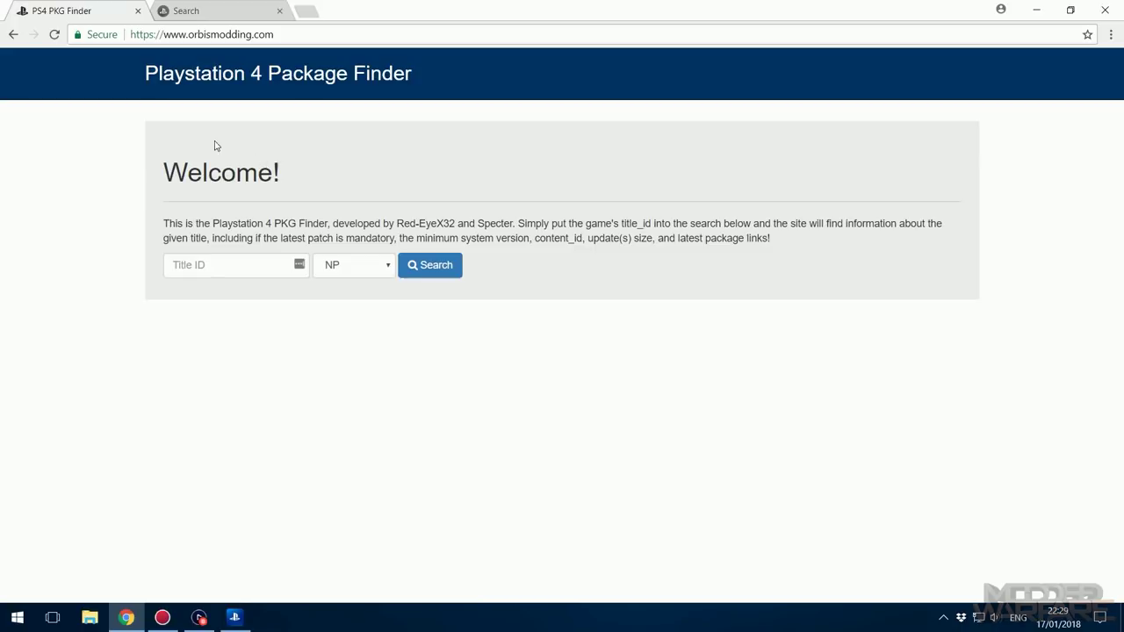
click(218, 7)
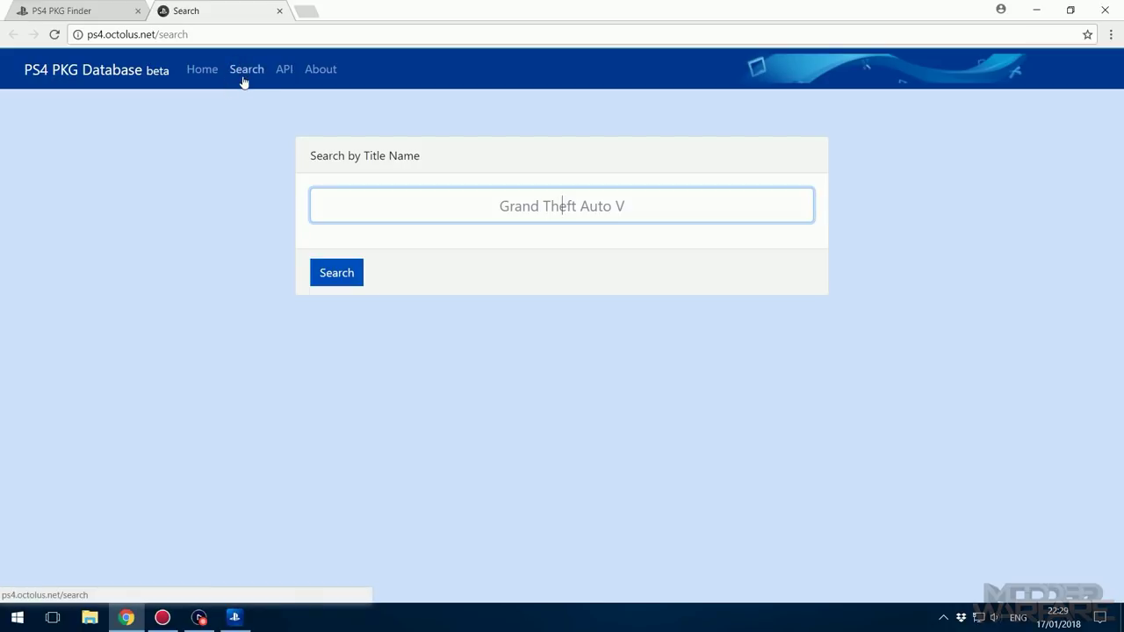
click(70, 10)
click(249, 268)
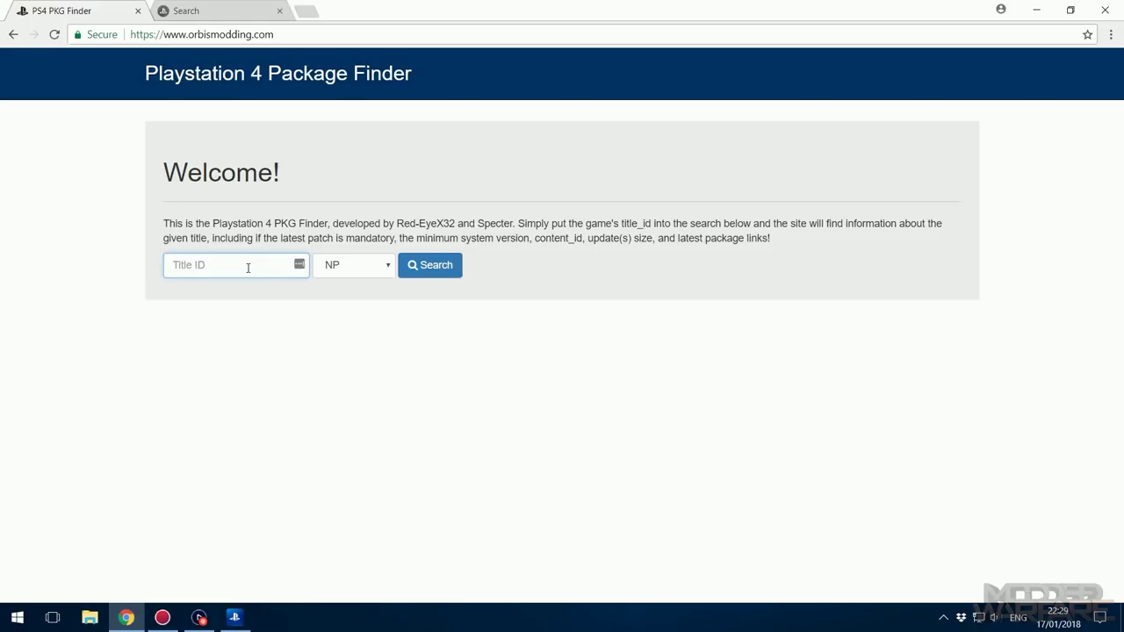
Search PS4 Package Finder for title ID CUSA00025
text(CUSA00025)
key(ctrl+a)
click(243, 275)
click(421, 270)
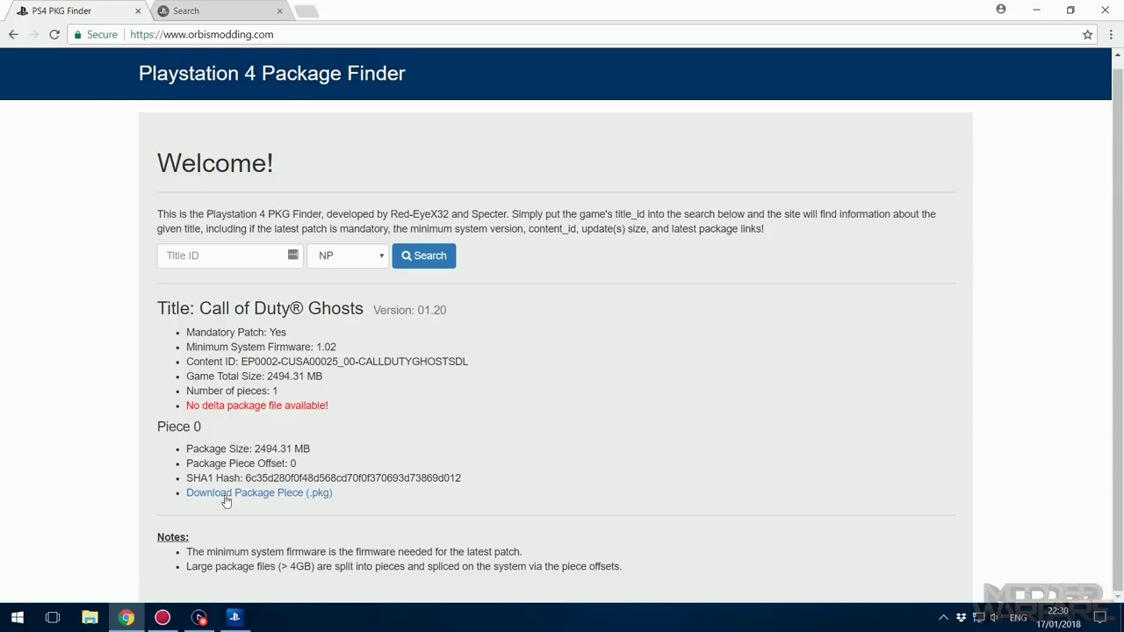
Download piece 0 of the Call of Duty Ghosts 01.20 update package
double_click(428, 310)
drag(157, 427, 284, 464)
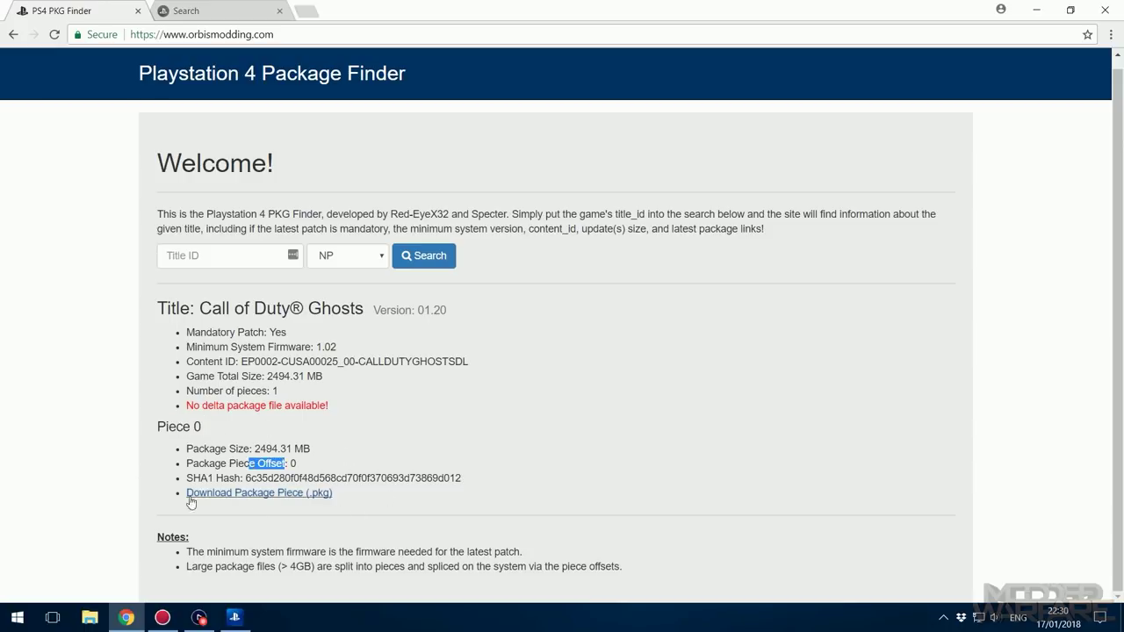
click(351, 505)
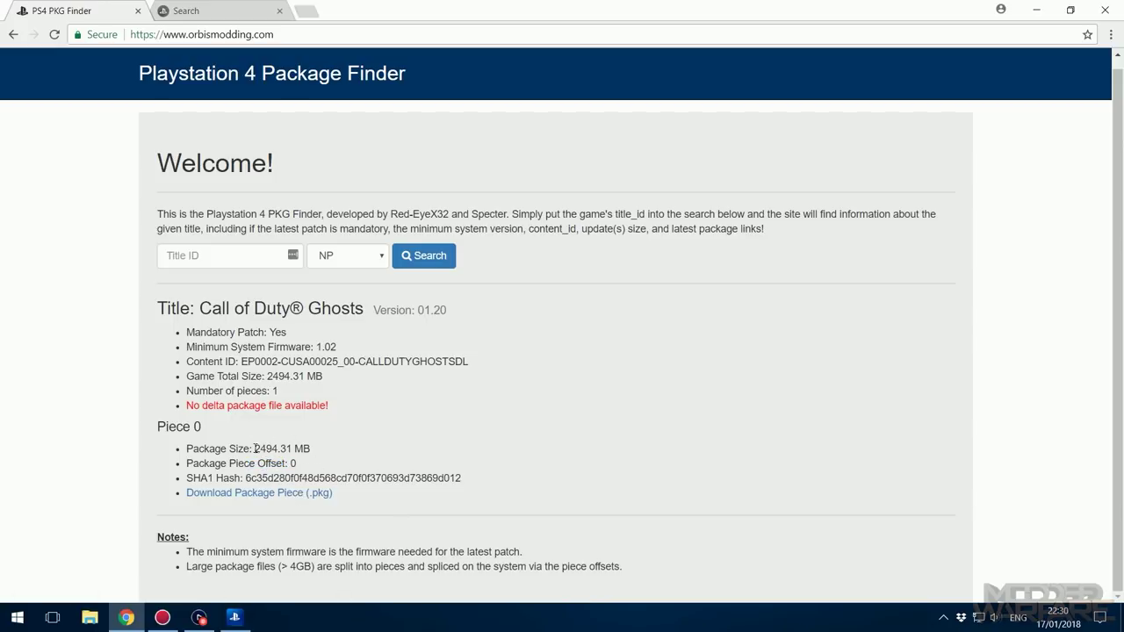
click(260, 494)
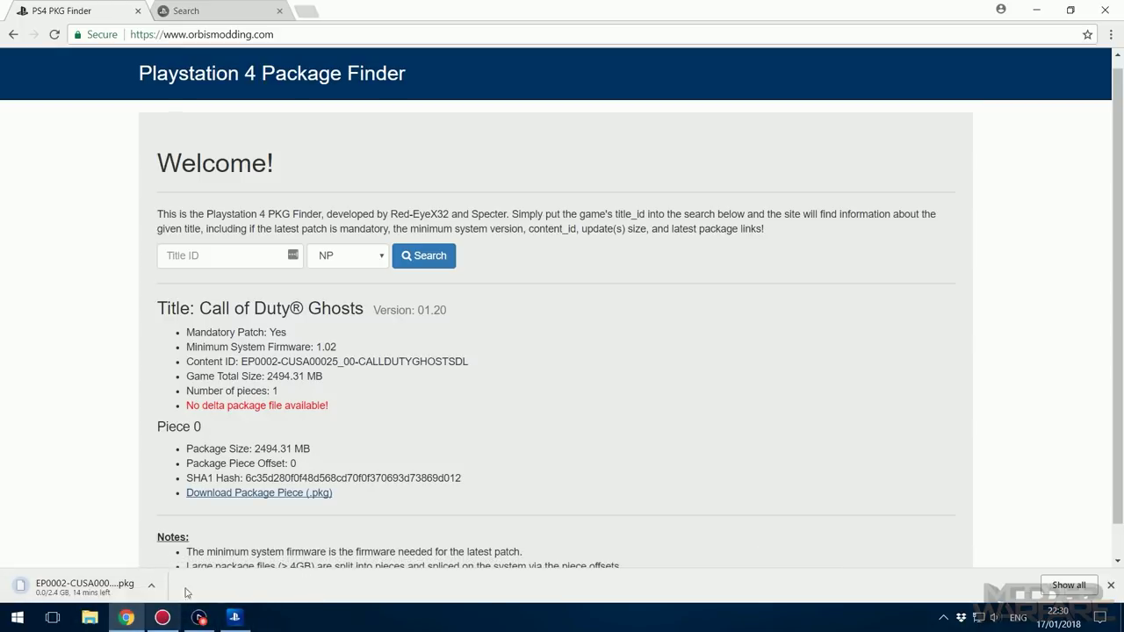
Search the PS4 PKG Database for 'Call of Duty' and scroll through the results
click(246, 5)
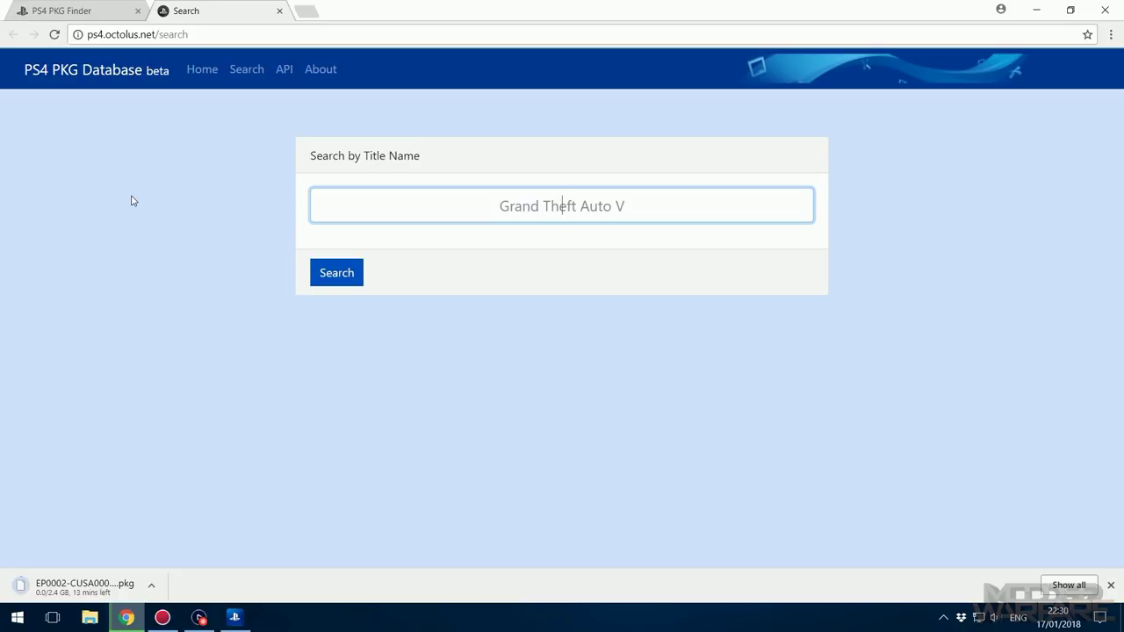
text(Call of Duty)
key(Return)
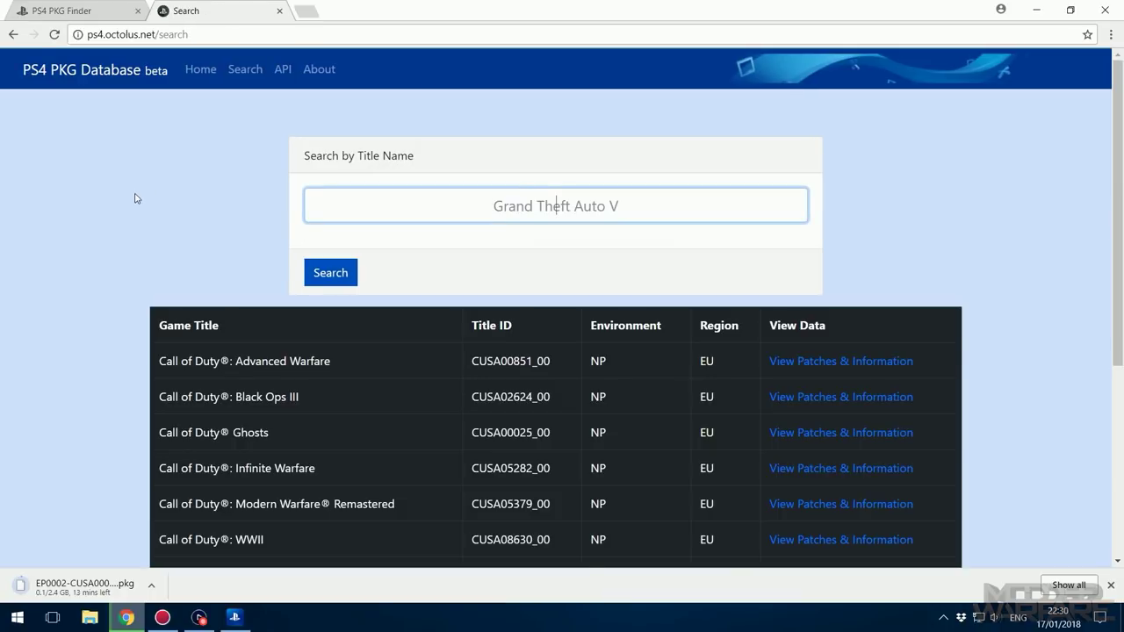
scroll(461, 341, down, 2)
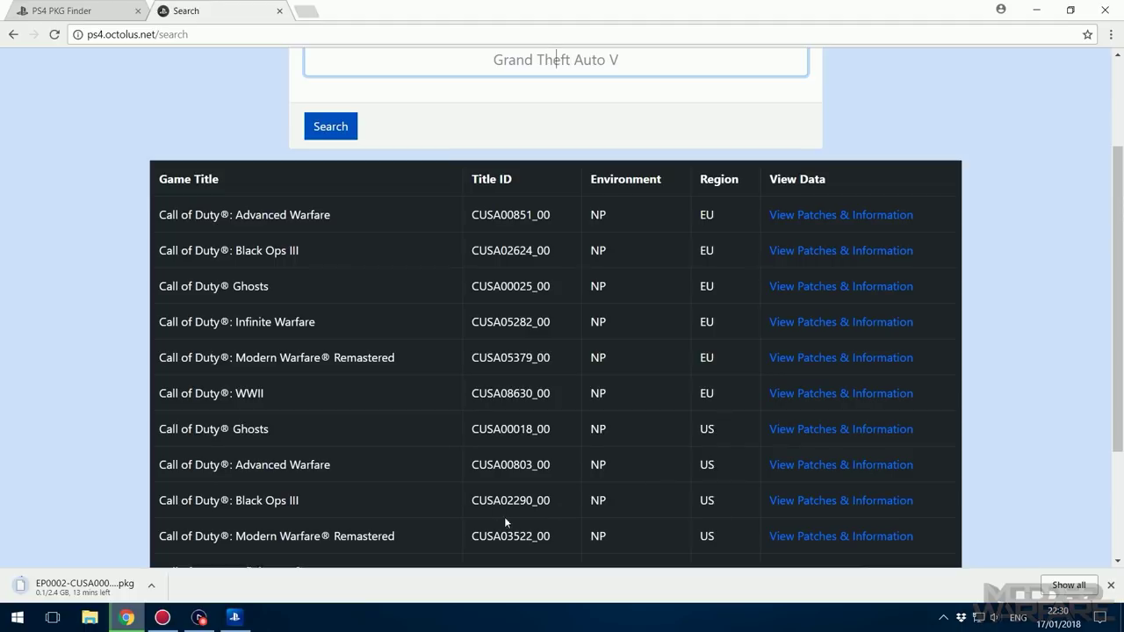
Pick out the Advanced Warfare result and compare its EU and US regions
drag(188, 215, 394, 220)
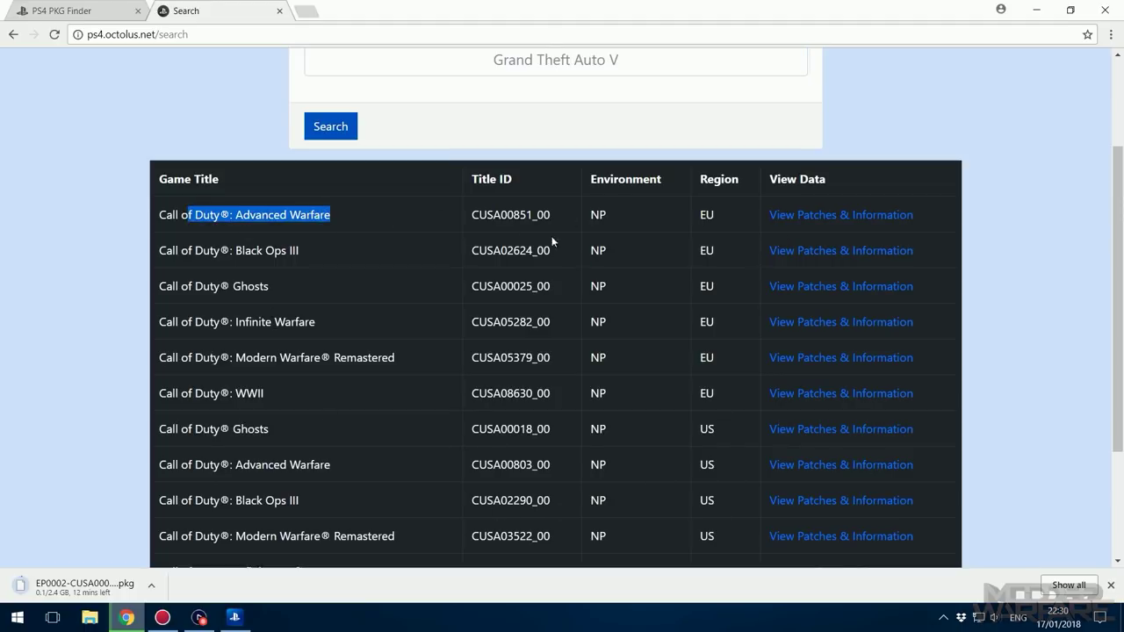
drag(696, 215, 737, 214)
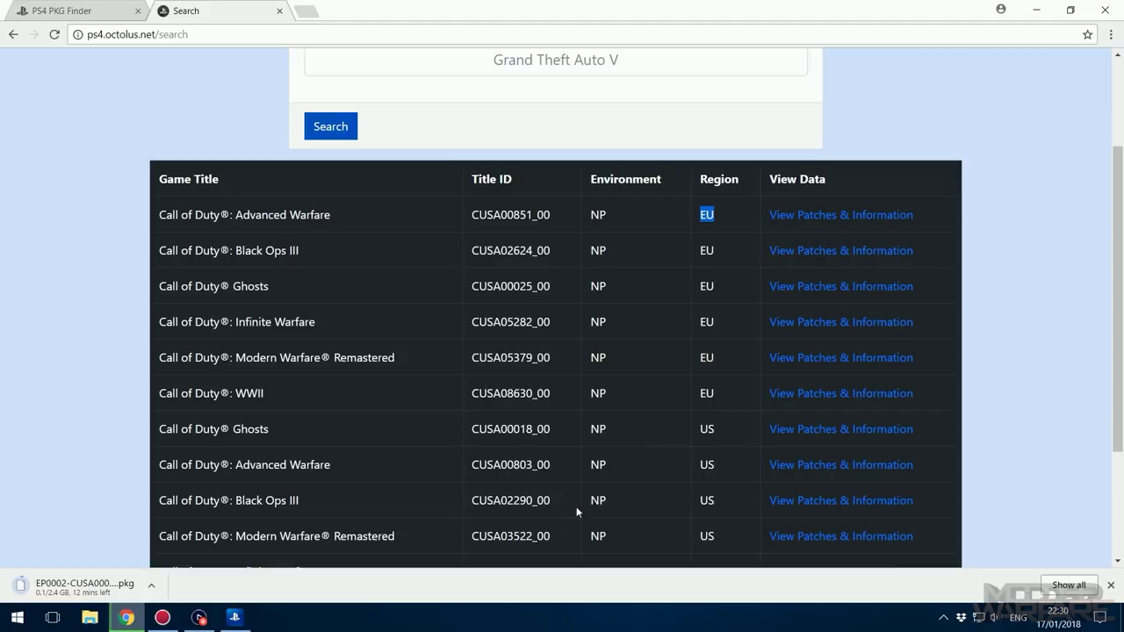
double_click(716, 434)
drag(236, 215, 330, 215)
Download piece 0 and piece 1 (2.2GB) of the Advanced Warfare EU update
click(829, 215)
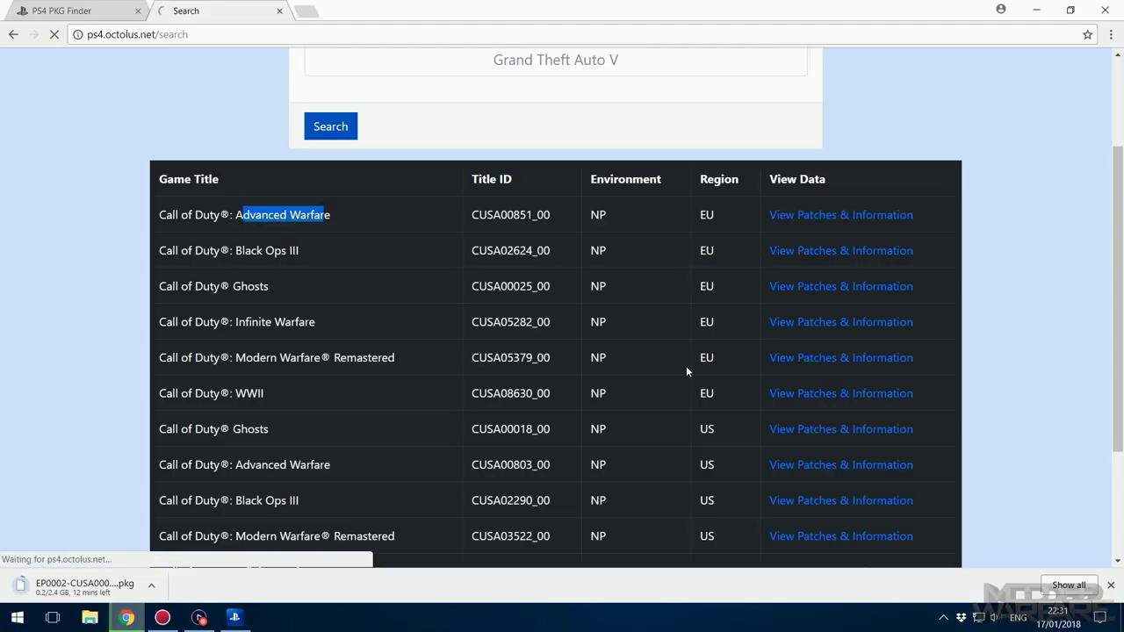
scroll(711, 363, down, 1)
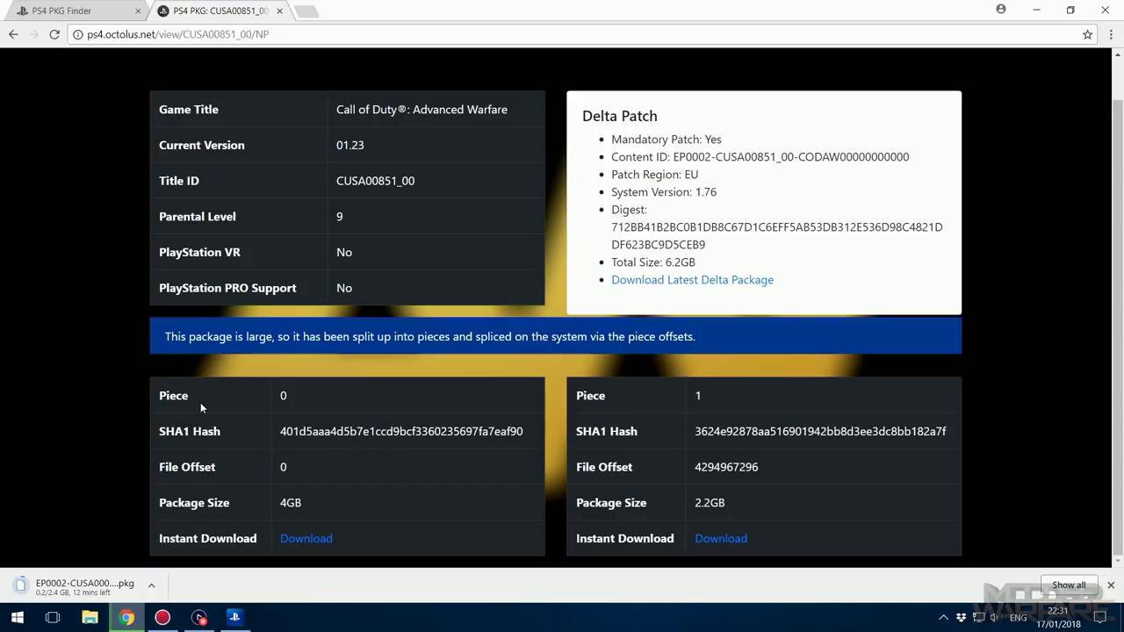
drag(317, 400, 412, 411)
click(412, 411)
double_click(290, 502)
drag(729, 502, 352, 546)
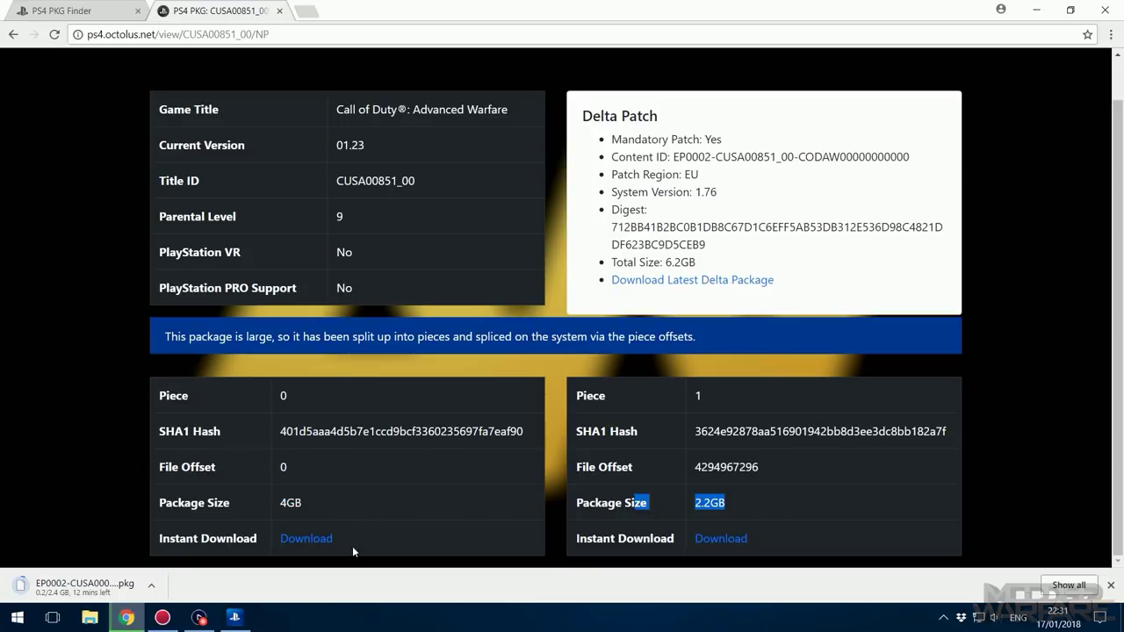
click(307, 539)
click(721, 538)
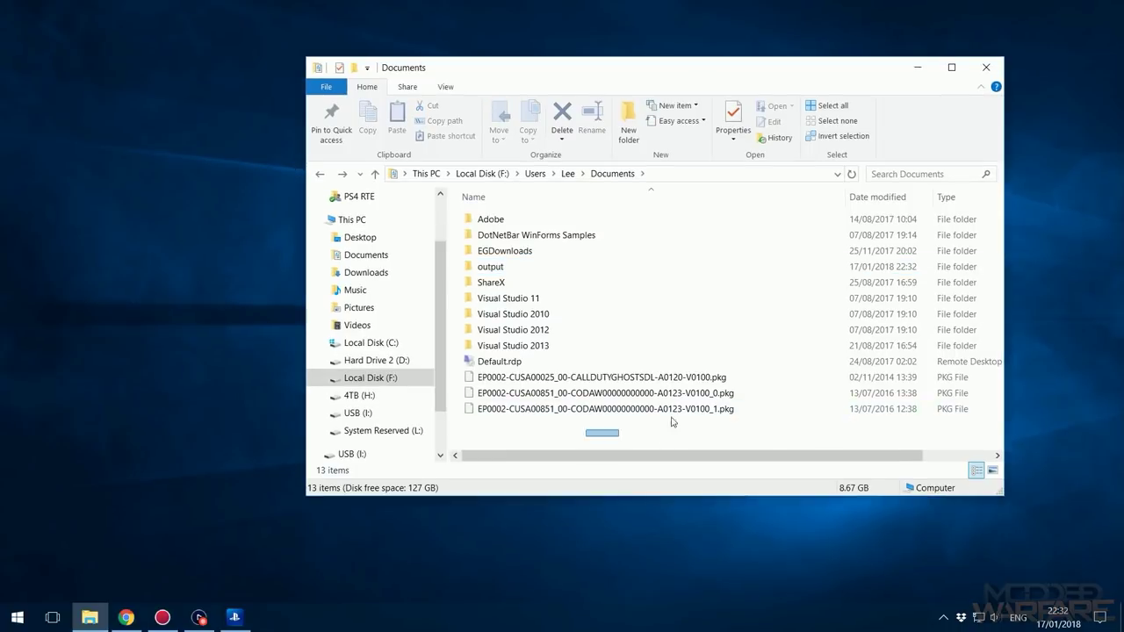
Select the Call of Duty Ghosts PKG file among the three in Documents
drag(672, 422, 703, 435)
drag(702, 435, 769, 379)
click(621, 429)
click(662, 379)
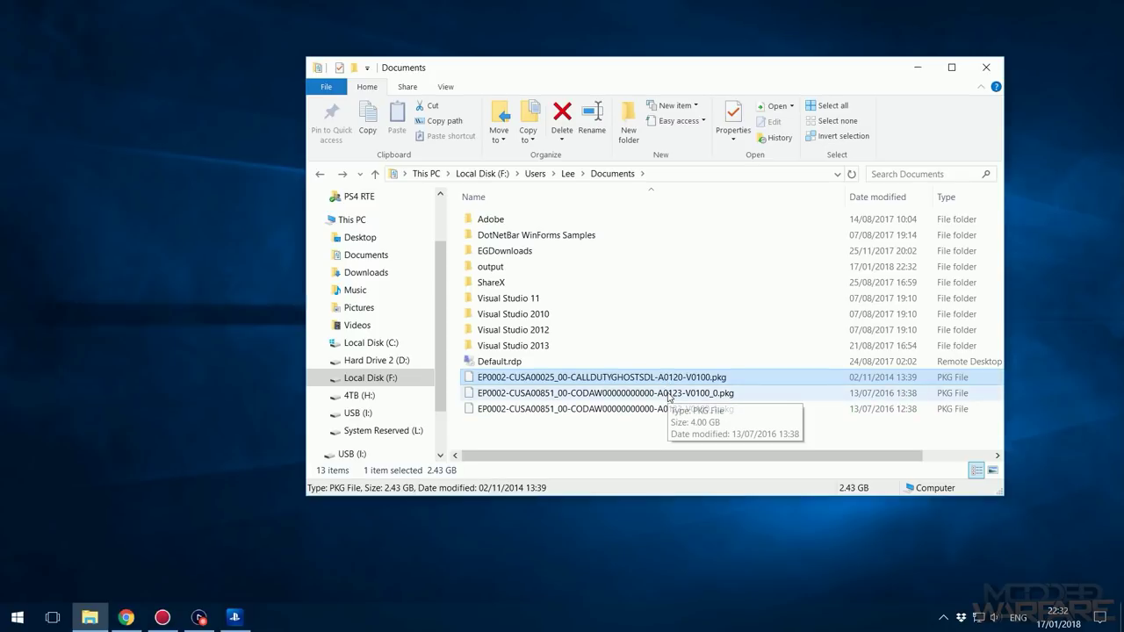
click(670, 395)
drag(681, 432, 751, 391)
click(711, 443)
click(679, 381)
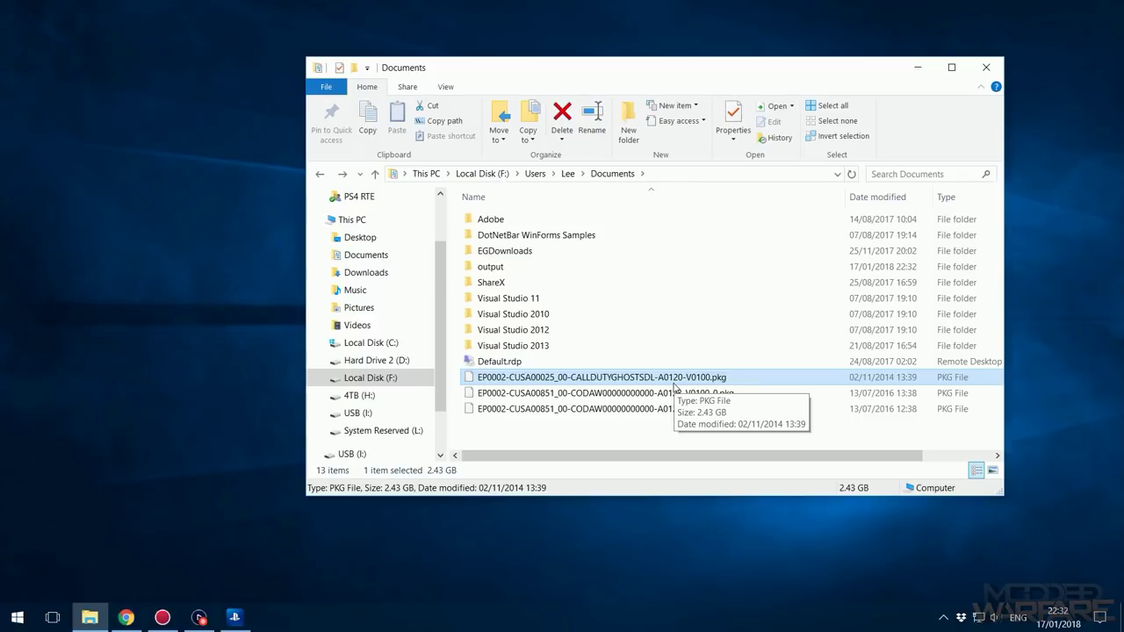
drag(634, 433, 729, 395)
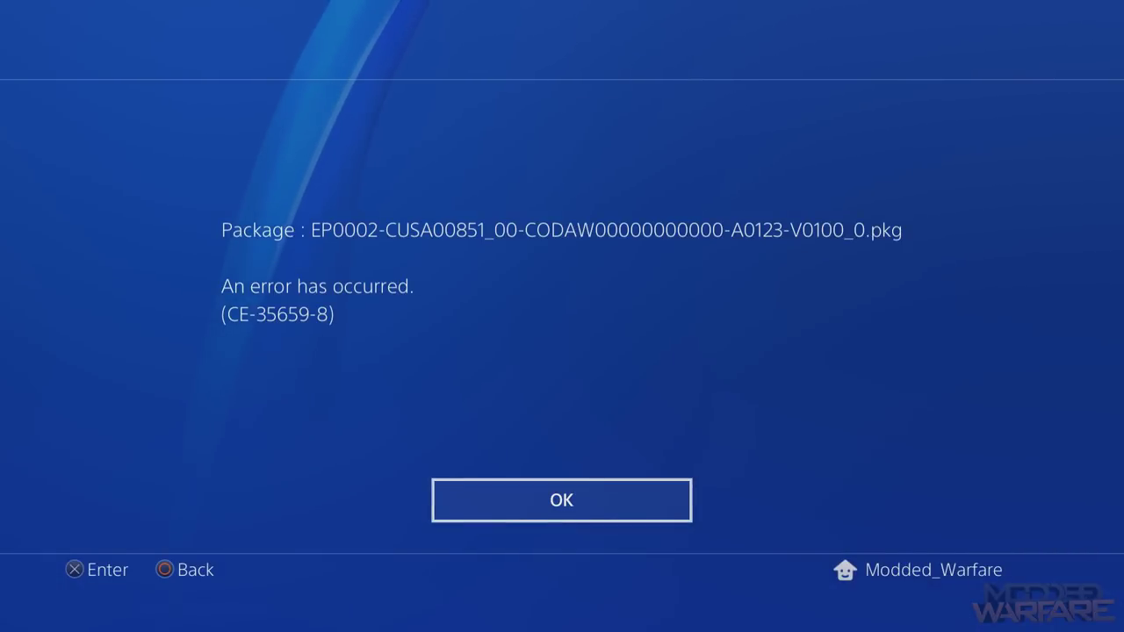
Dismiss the CE-35659-8 package install error with OK
key(Return)
key(Return)
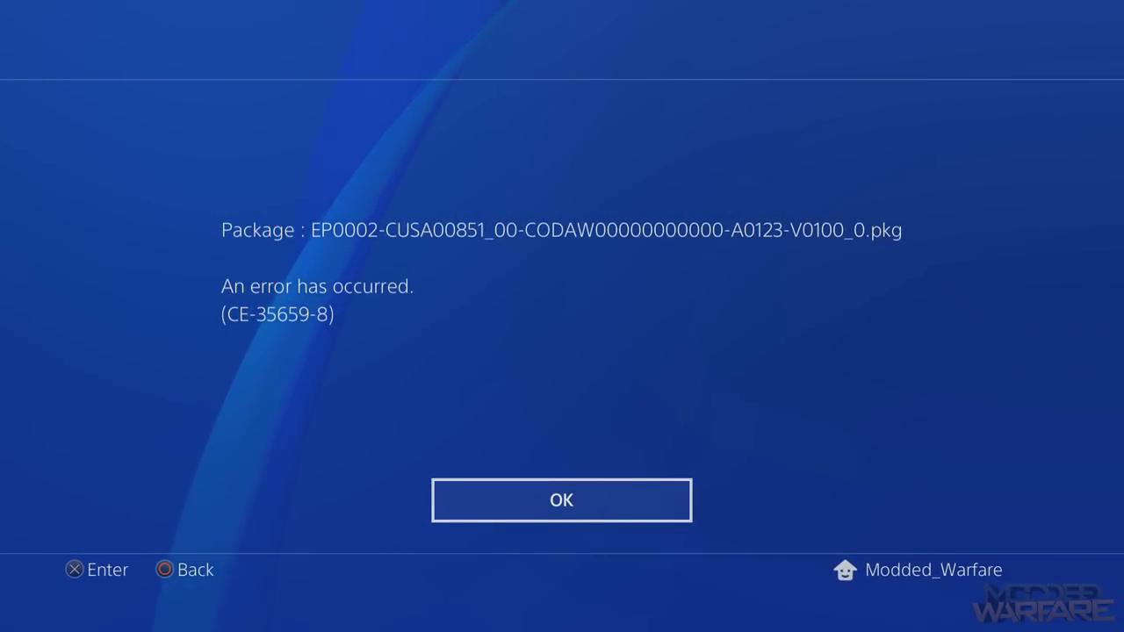
key(Return)
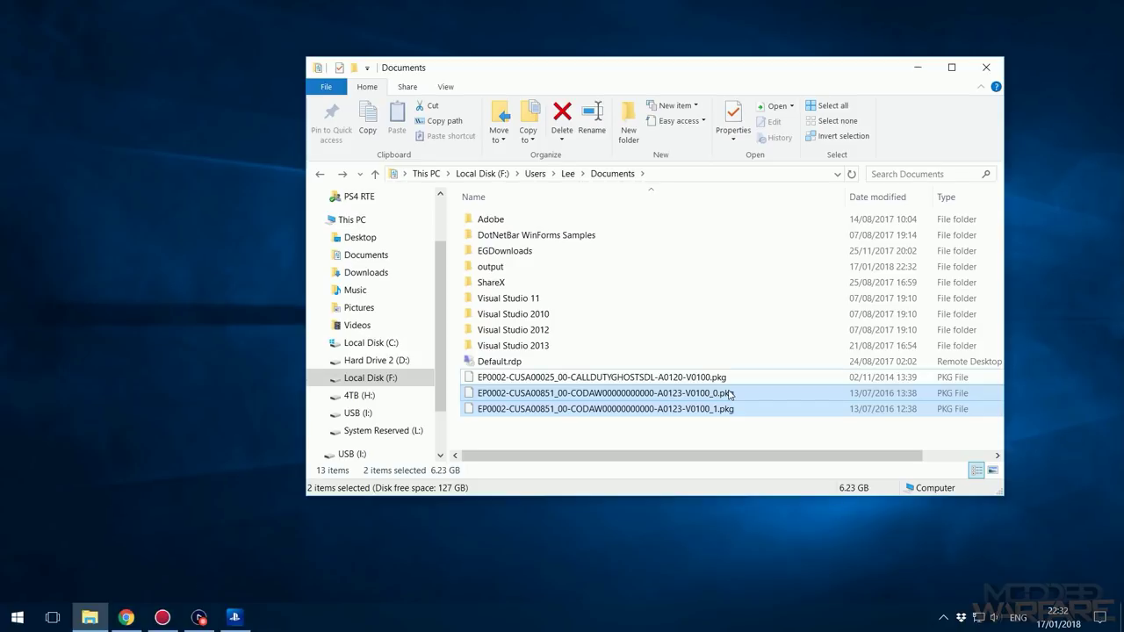
Select both Advanced Warfare PKG pieces, move Documents aside, and pick the PS4-AIO shortcut
drag(595, 446, 717, 397)
drag(703, 67, 686, 253)
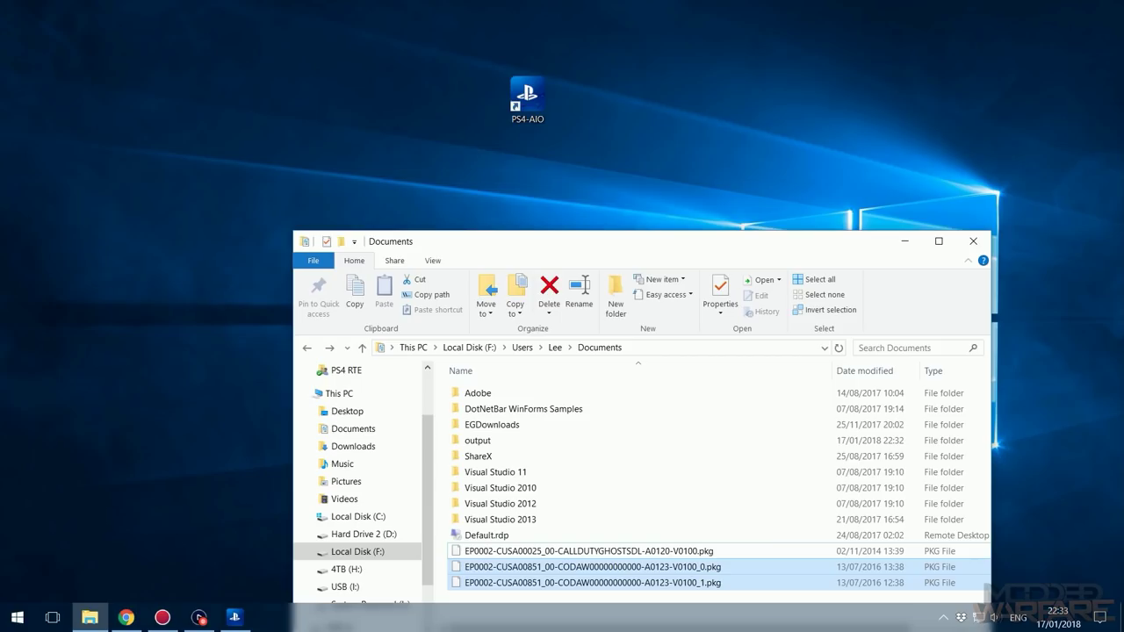
click(529, 107)
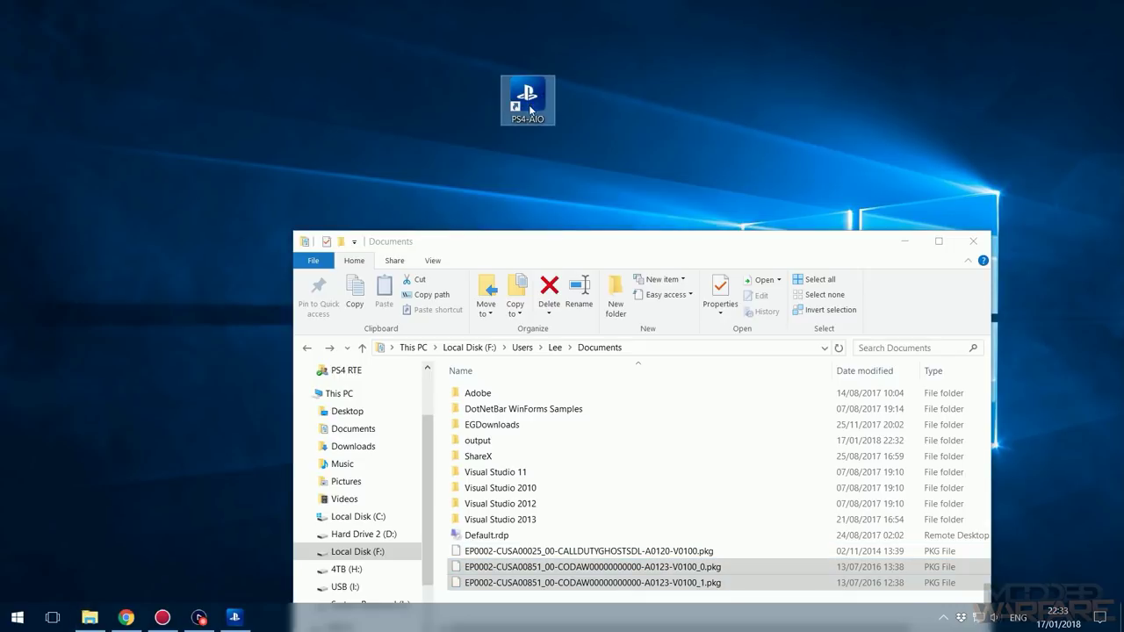